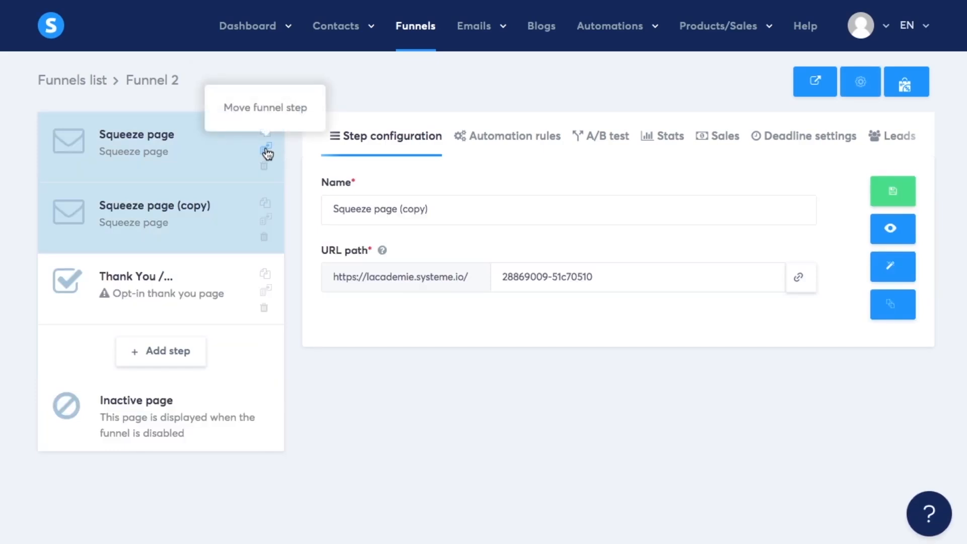
click(266, 151)
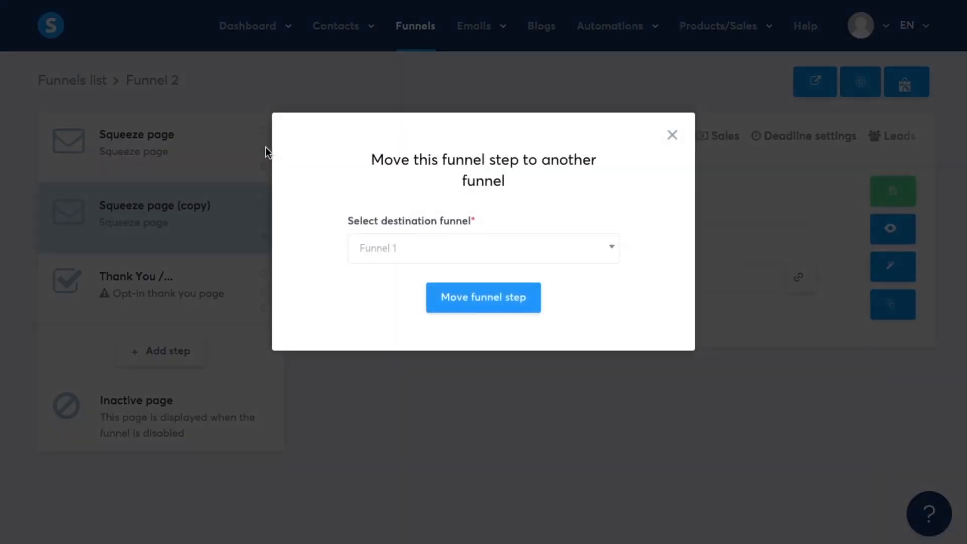
click(380, 255)
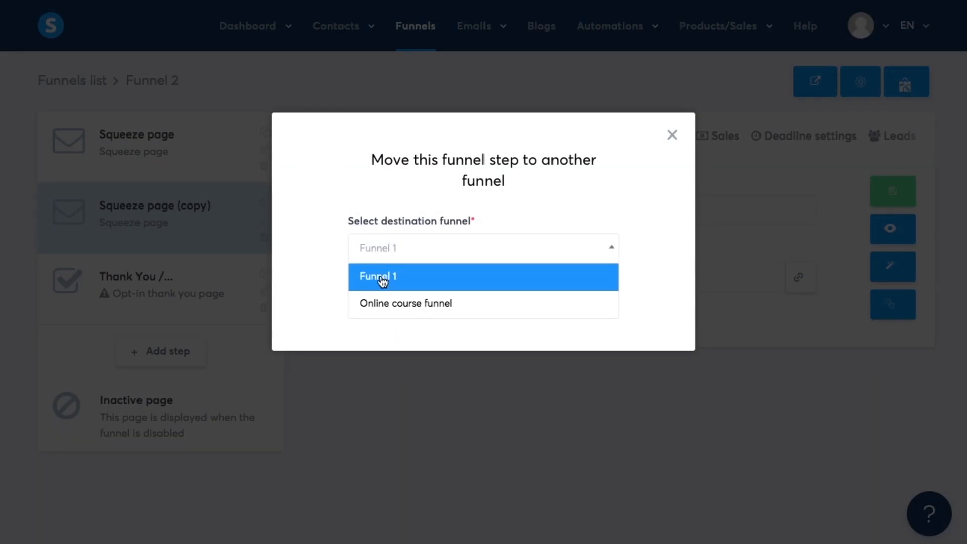
click(382, 276)
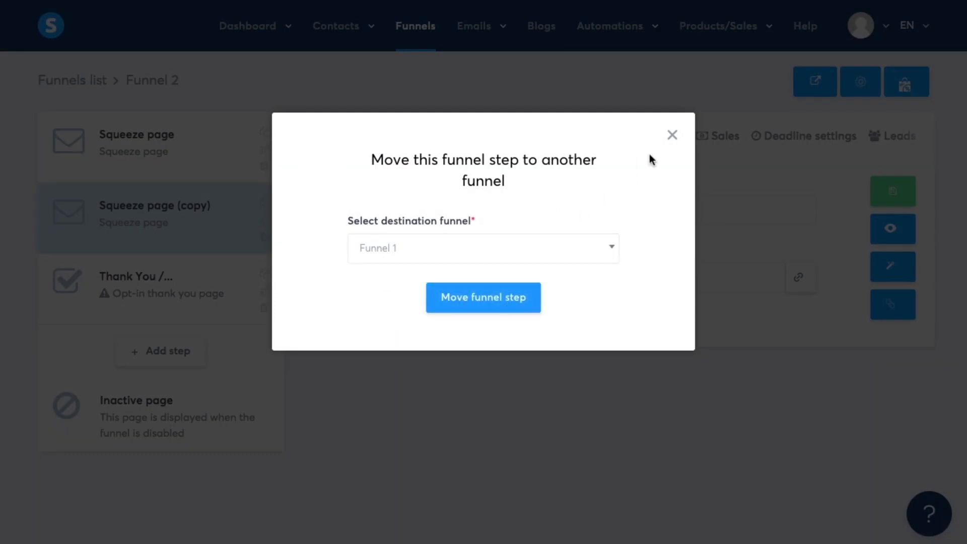
click(678, 137)
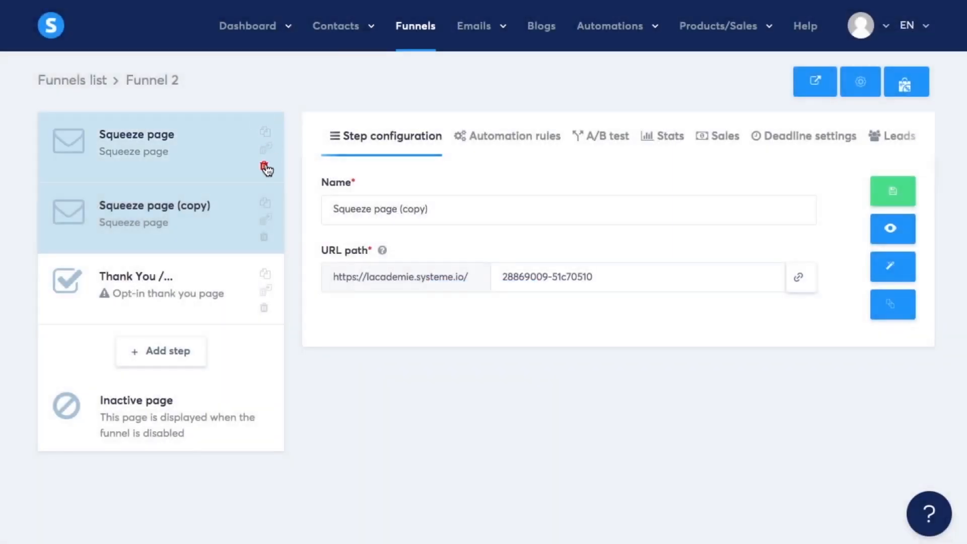
Delete the Squeeze page (copy) step from the funnel and open the funnel for viewing.
click(264, 237)
click(449, 323)
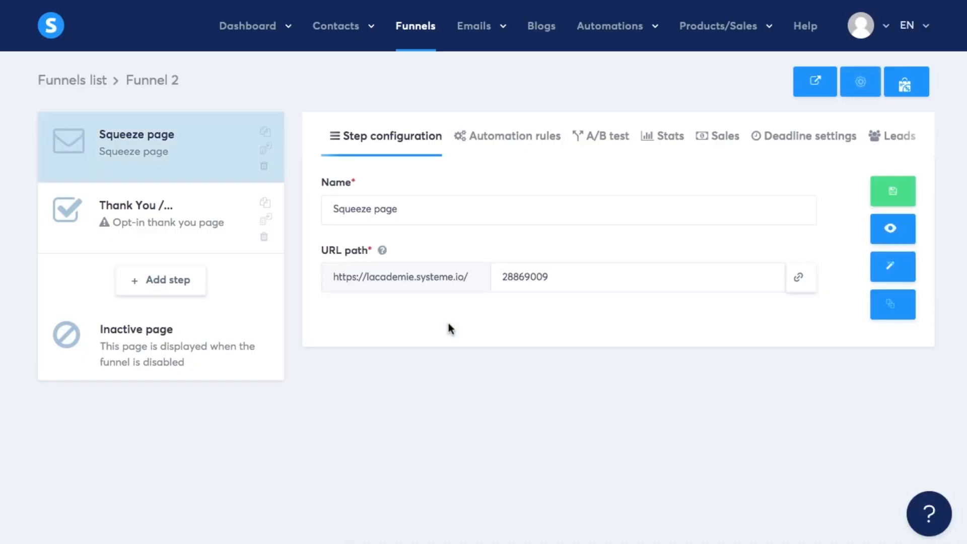
click(815, 93)
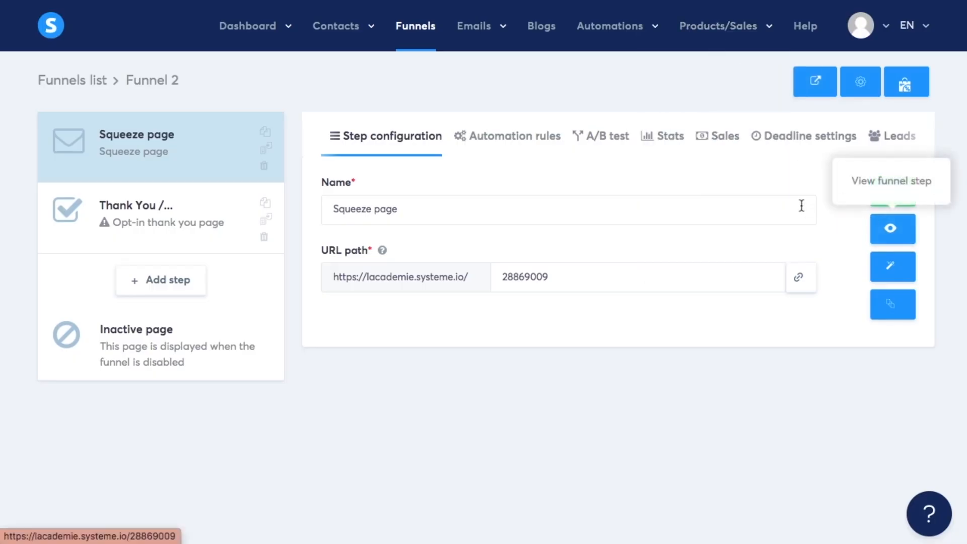
Rename the funnel to Funnel 3 in the funnel settings and save.
click(865, 87)
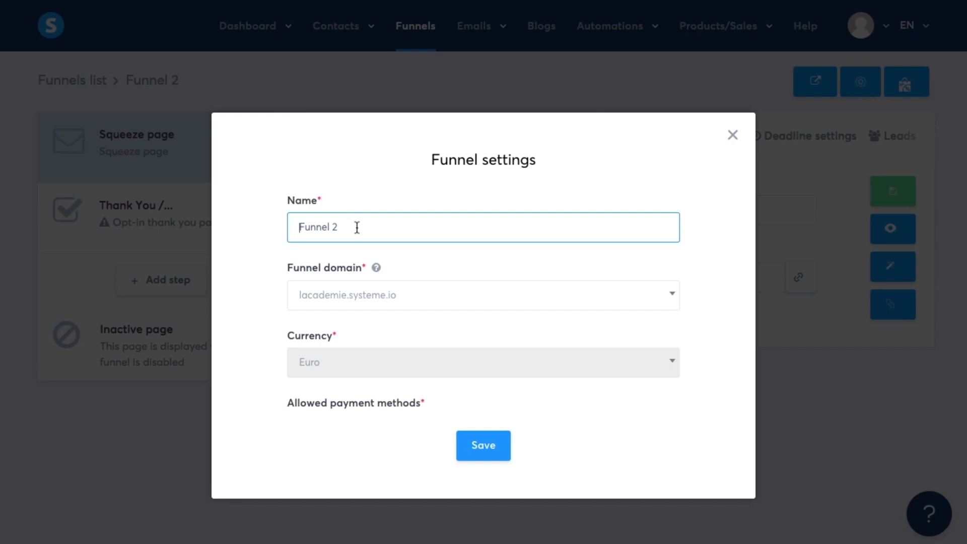
key(BackSpace)
text(3)
click(473, 446)
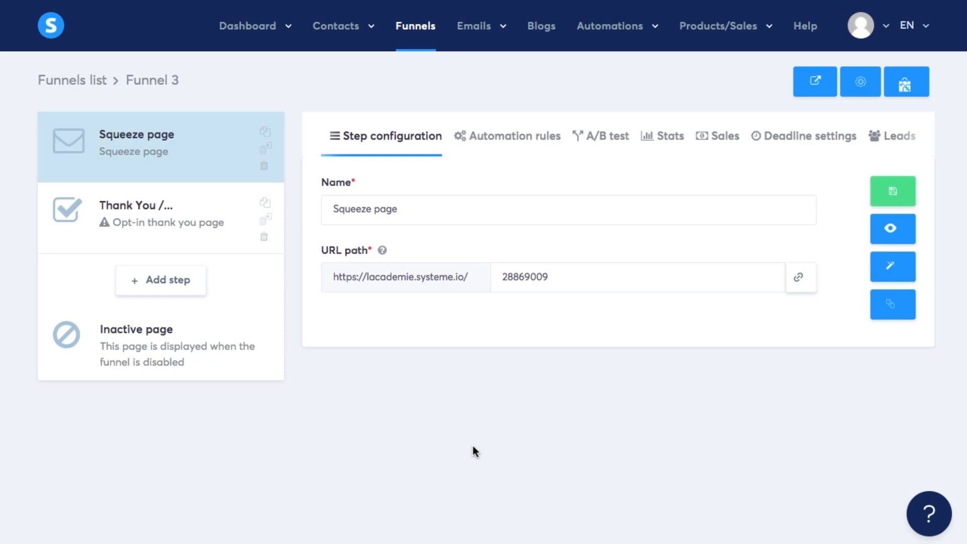
Start a marketplace offer for the funnel named Free ebook in the Infoproducts category.
click(912, 88)
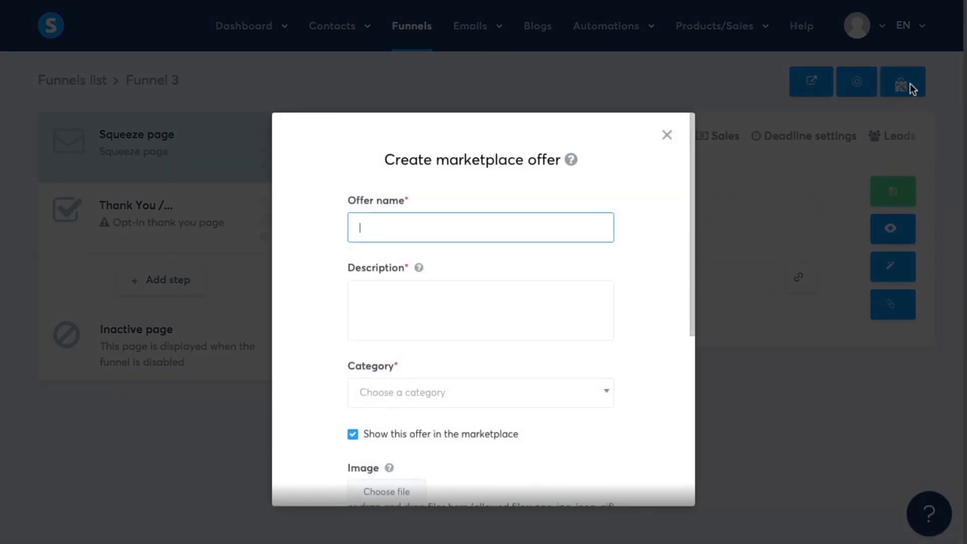
text(Free ebook)
click(516, 294)
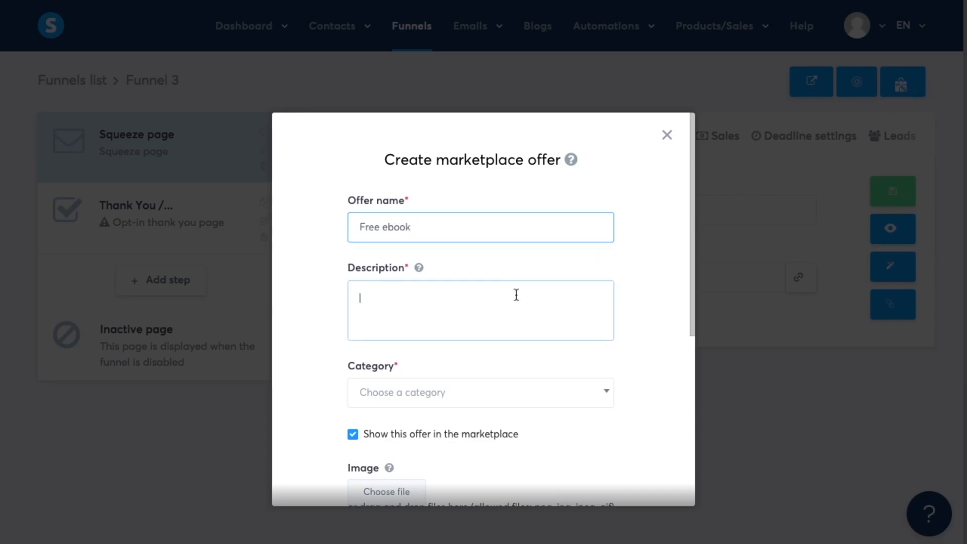
scroll(516, 295, down, 3)
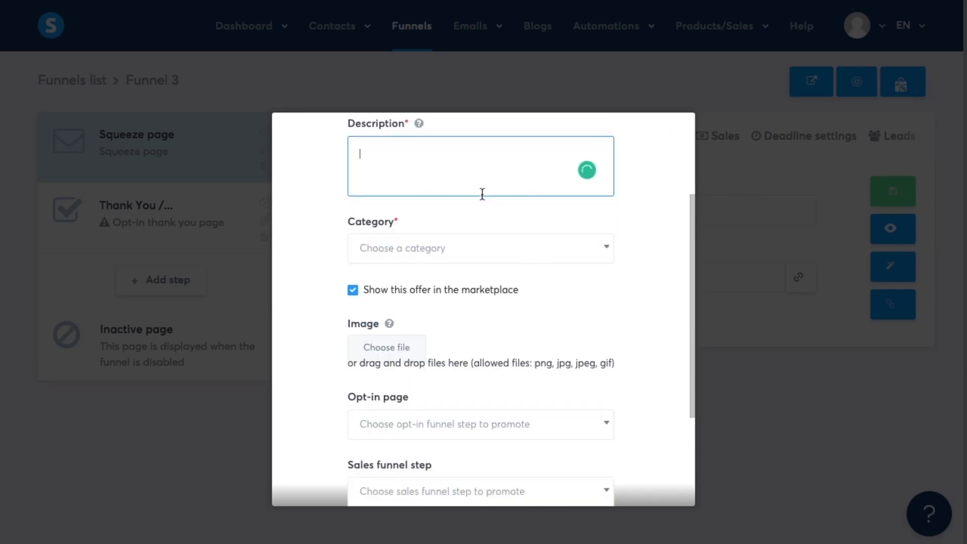
click(448, 260)
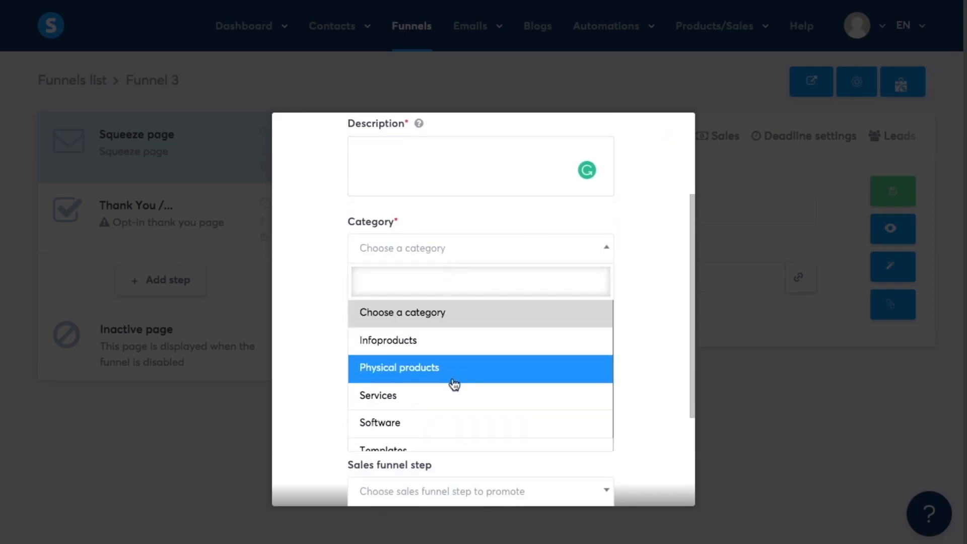
scroll(454, 384, down, 1)
scroll(453, 384, up, 1)
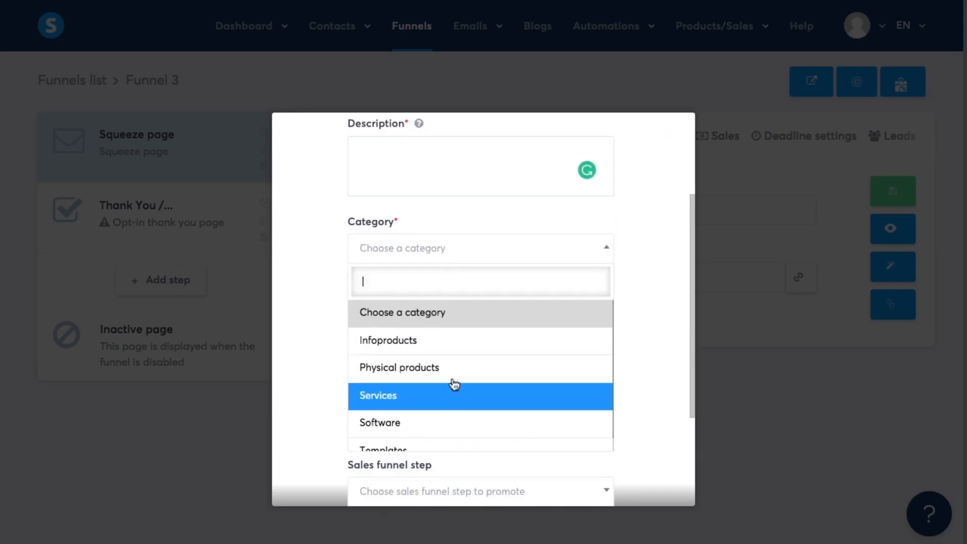
click(446, 343)
Set the offer's opt-in page to Squeeze page, leave the info page unselected, and save the offer.
scroll(444, 341, down, 2)
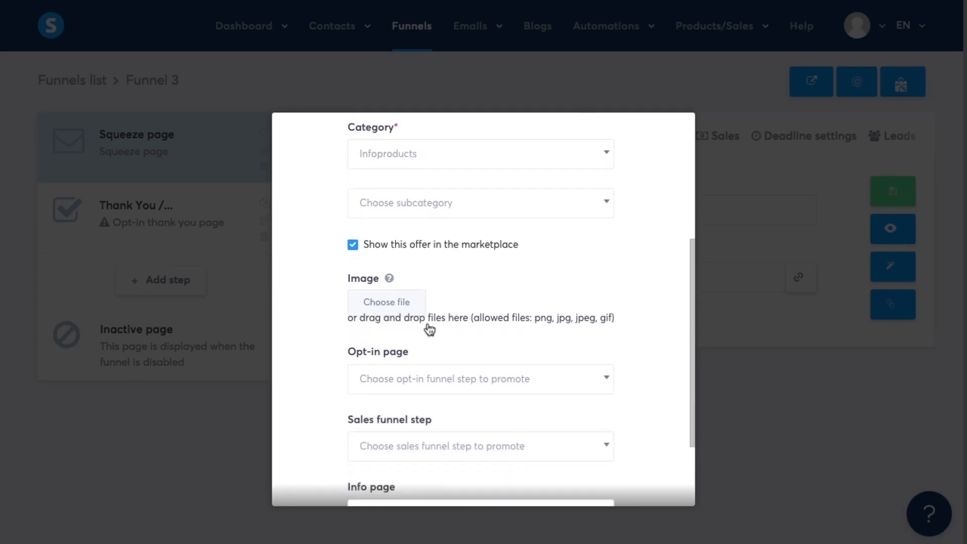
scroll(452, 343, down, 2)
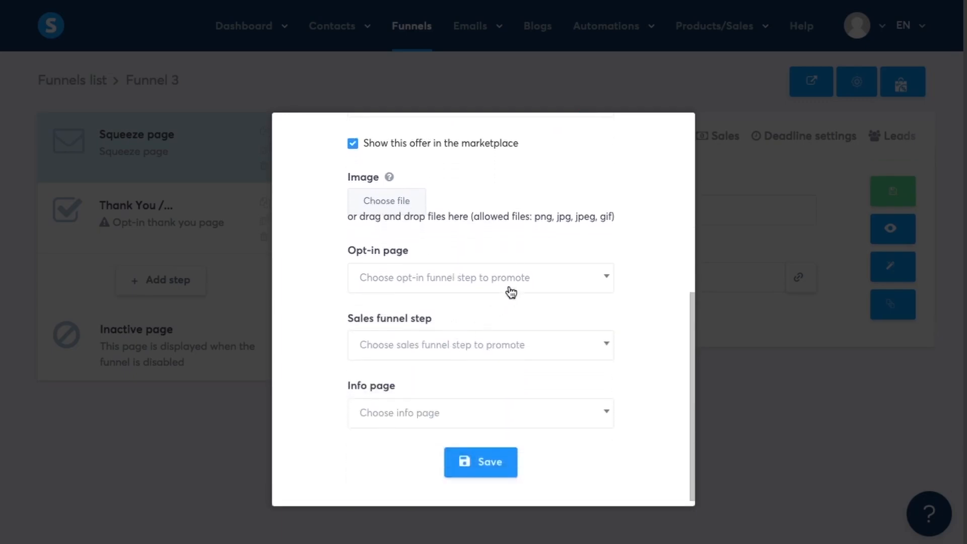
click(511, 292)
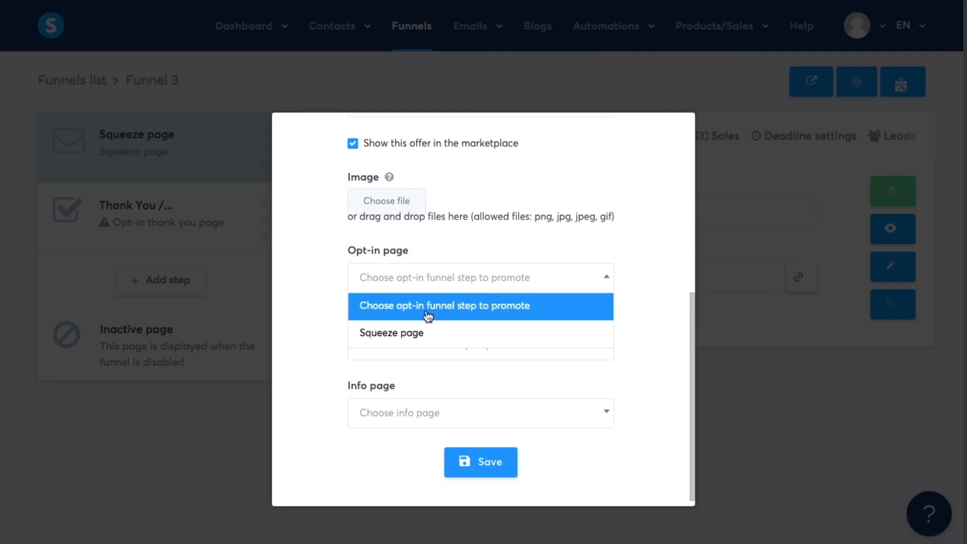
click(420, 334)
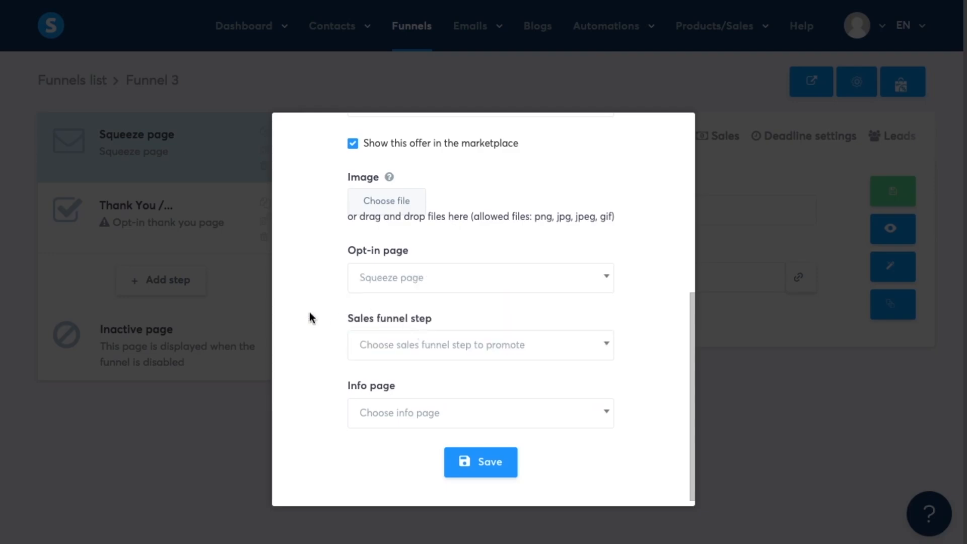
scroll(308, 317, down, 1)
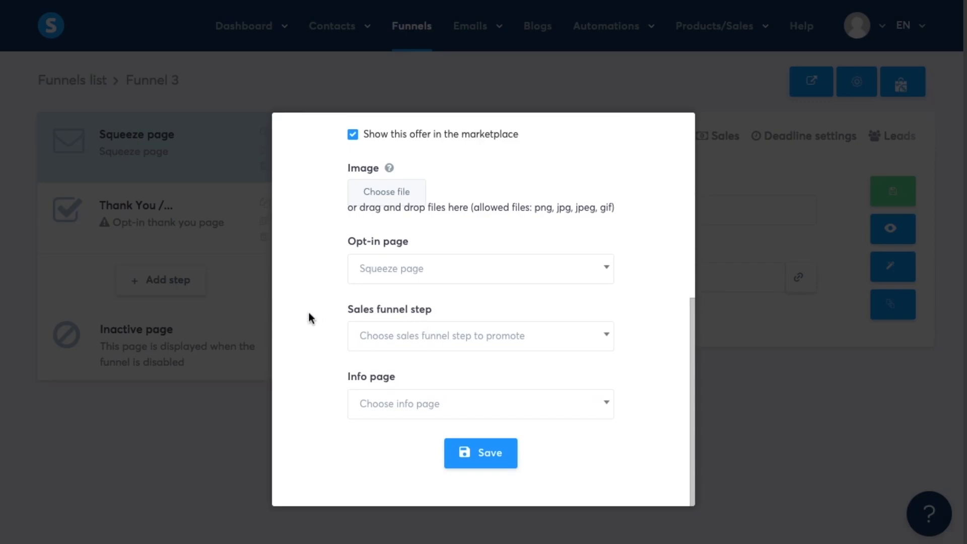
click(382, 414)
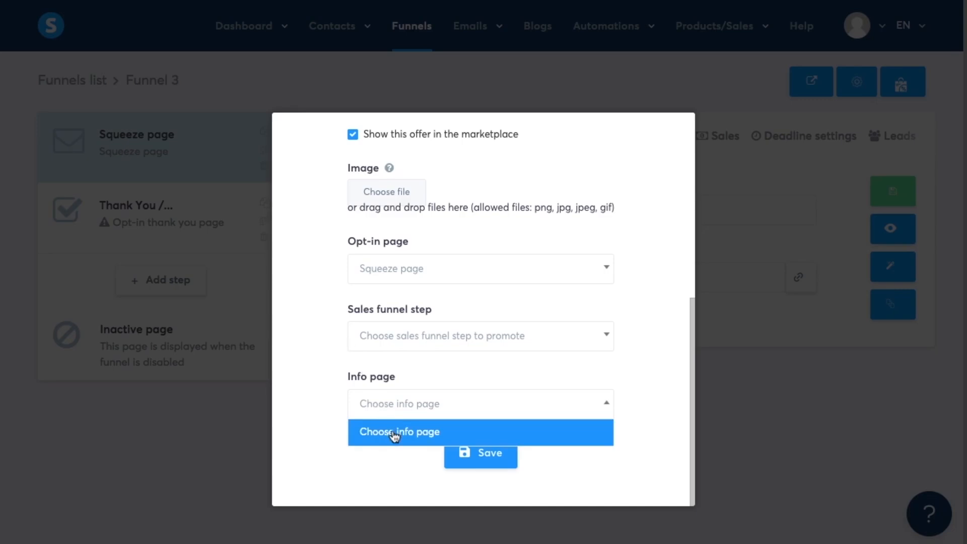
click(393, 432)
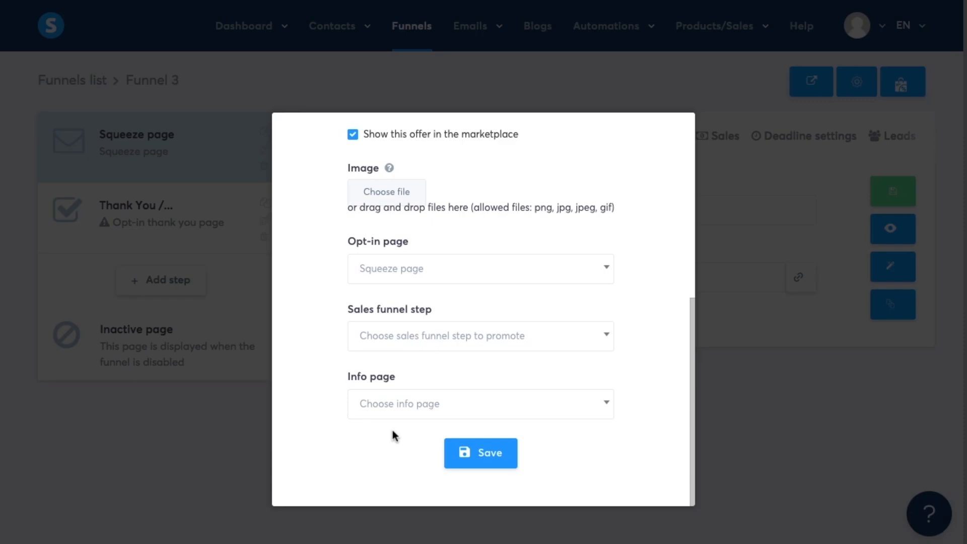
click(488, 451)
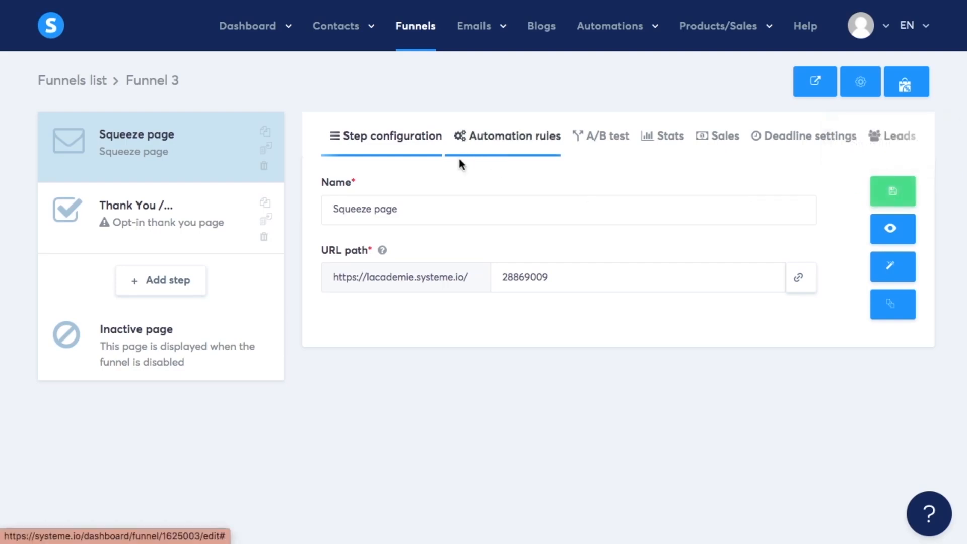
Rename the squeeze page step to Squeeze page 1 and save the funnel step.
click(415, 208)
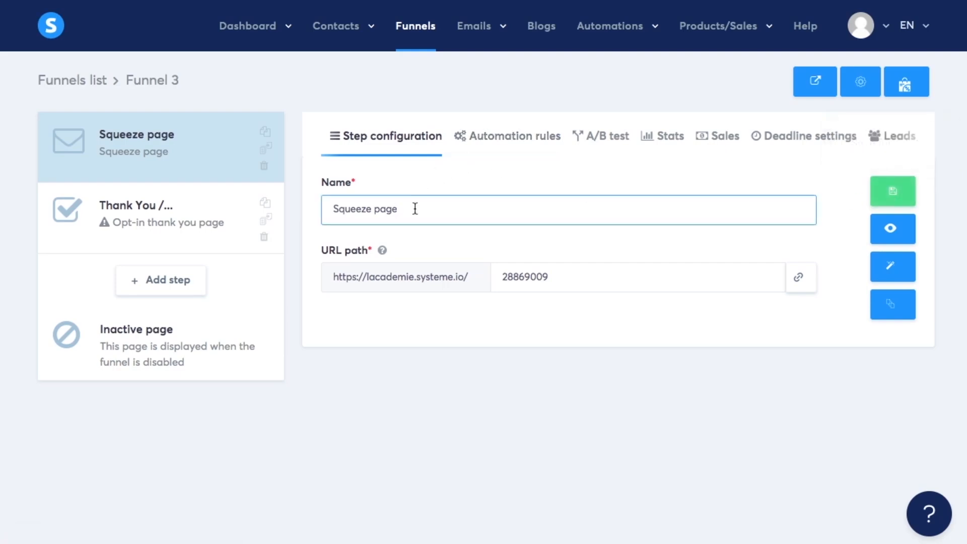
text(1)
click(886, 191)
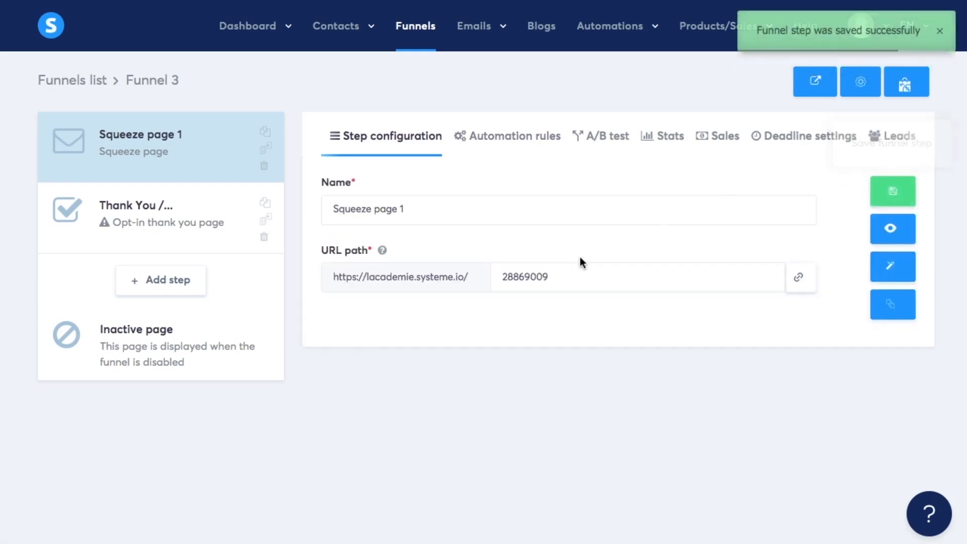
Set the URL path of Squeeze page 1 to squeezepage and save the funnel step.
click(558, 269)
double_click(557, 281)
text(squeezepage)
click(894, 190)
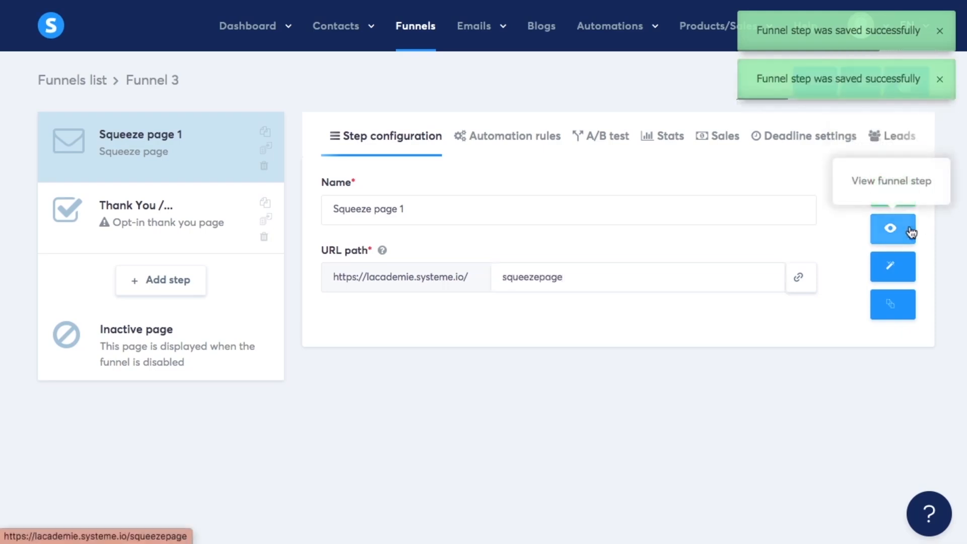
View Squeeze page 1 in the page editor, return to the funnel, and open the page template change without applying it.
click(890, 281)
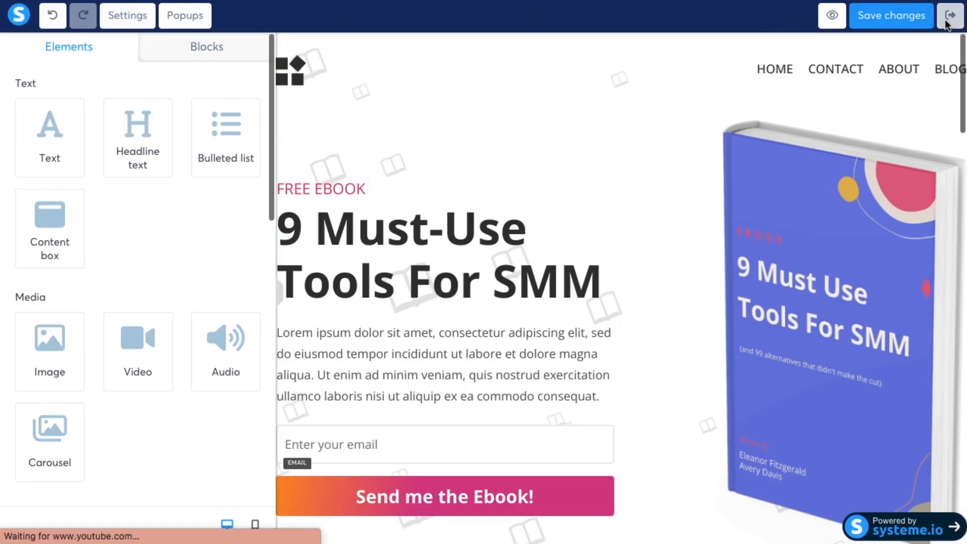
click(950, 15)
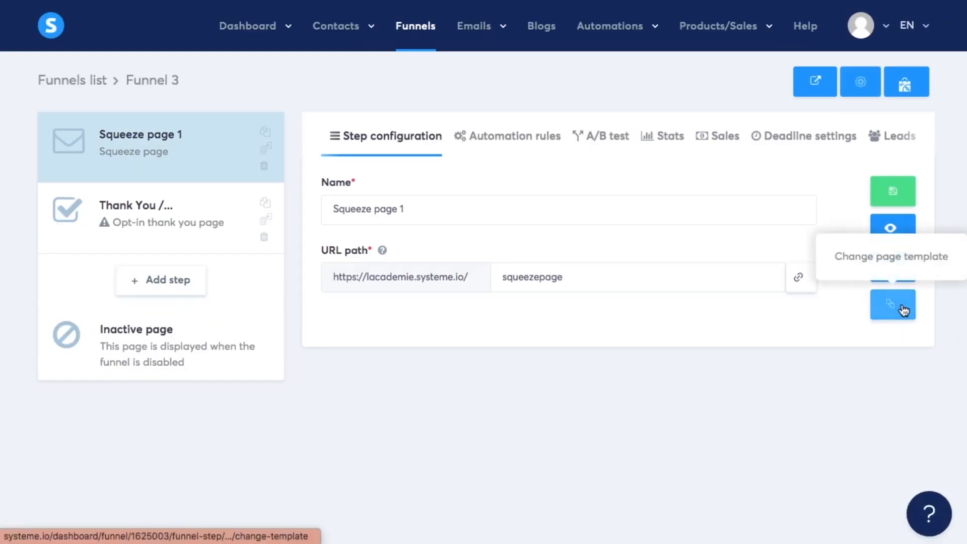
click(903, 310)
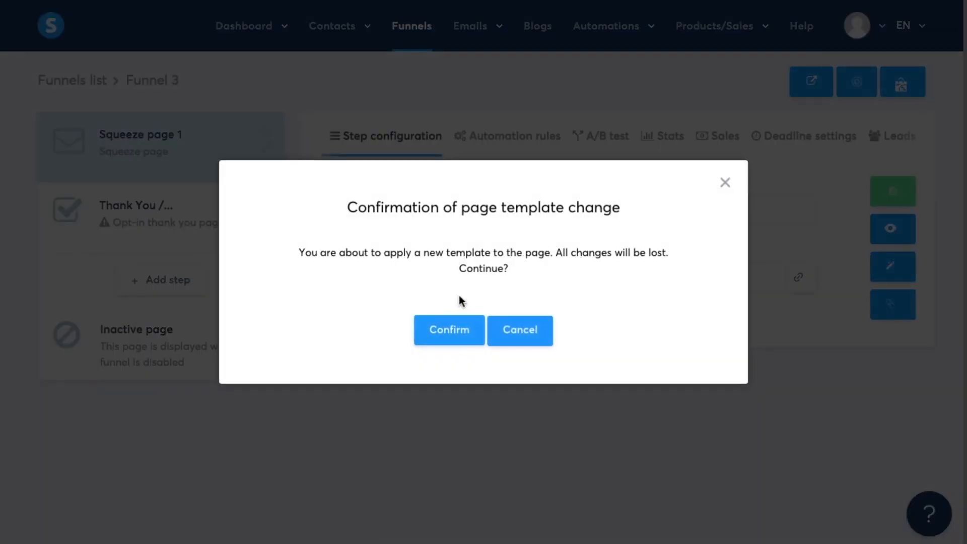
click(535, 334)
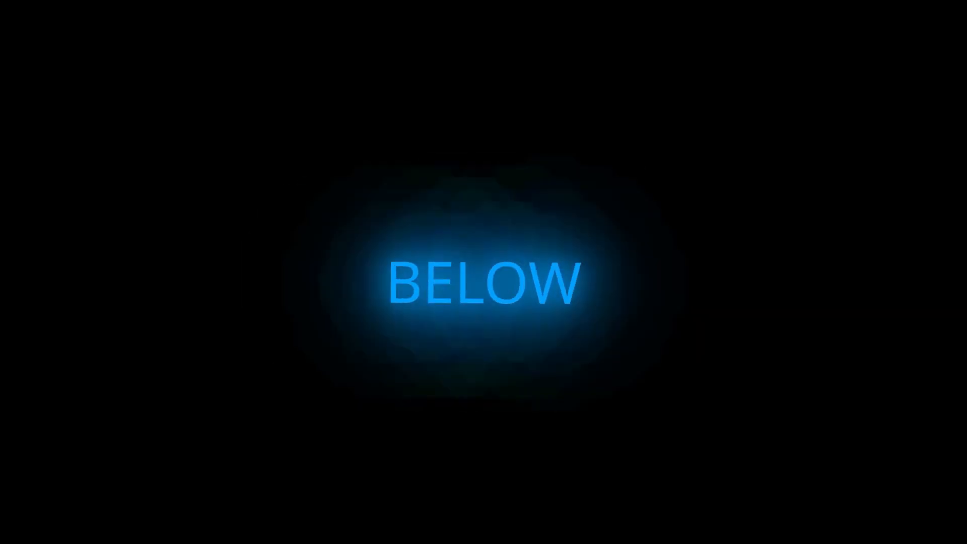